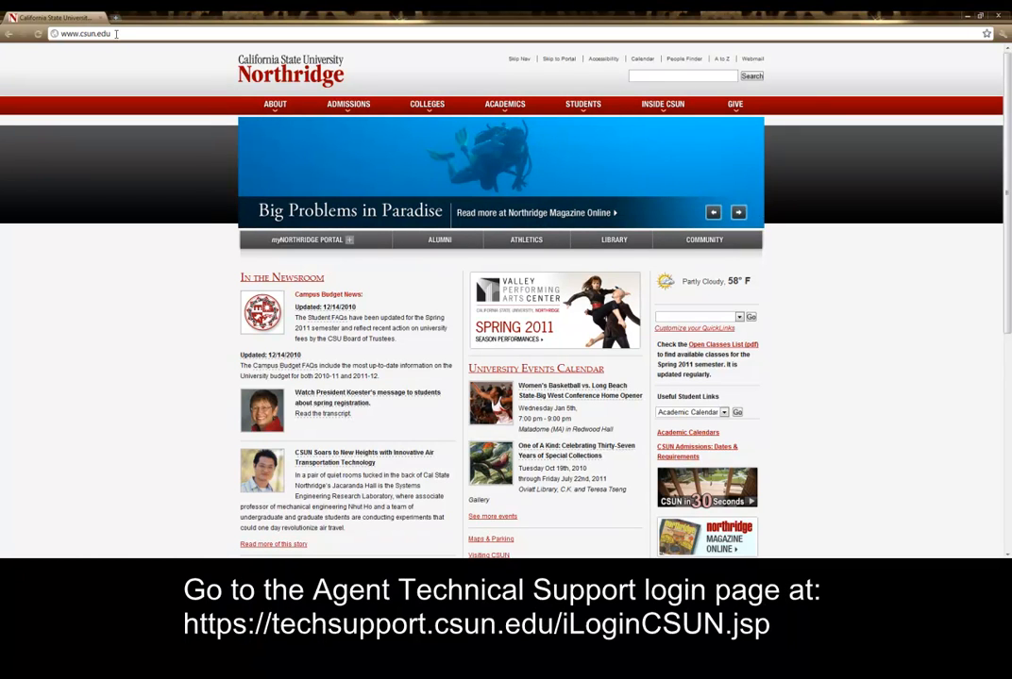
# Step: Load the techsupport.csun.edu page in Chrome and bookmark it
pyautogui.click(115, 34)
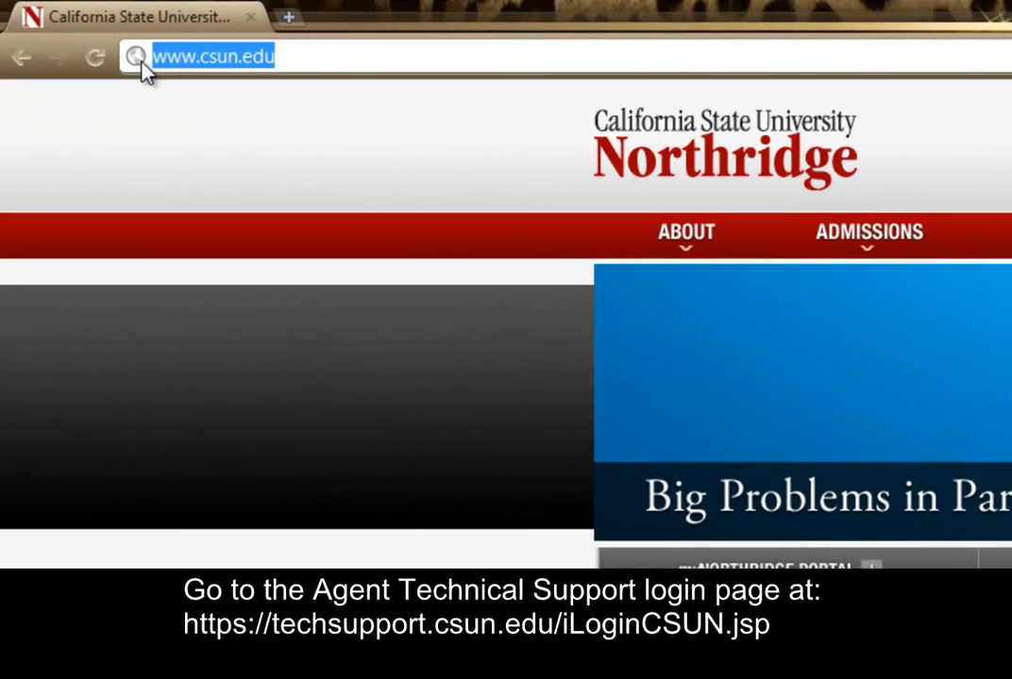
pyautogui.write('https://techsupport')
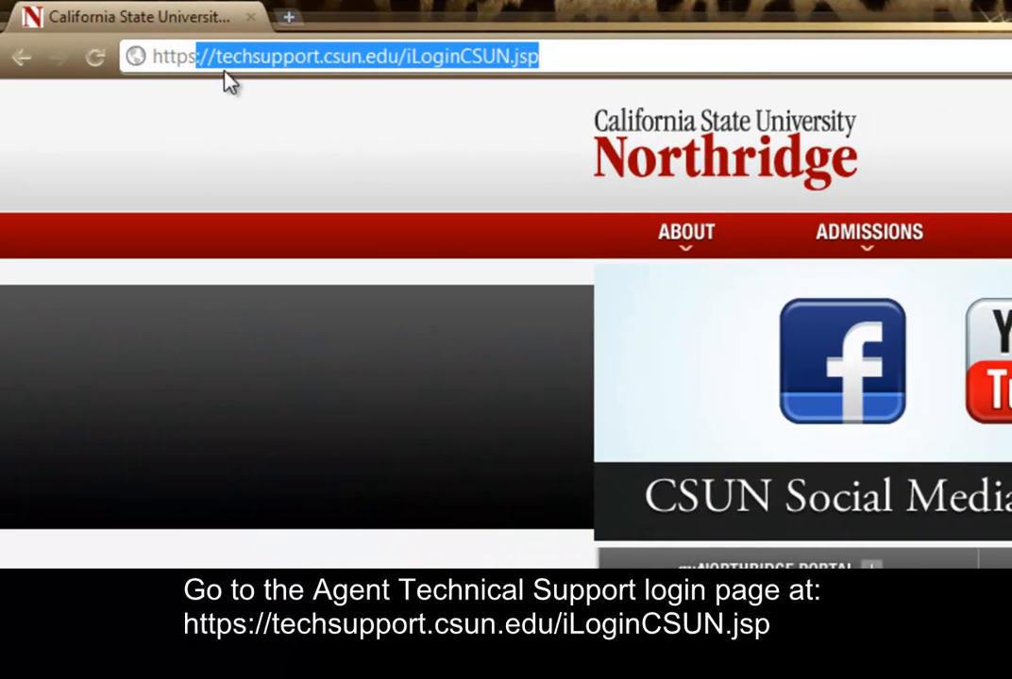
pyautogui.press('Return')
pyautogui.click(955, 78)
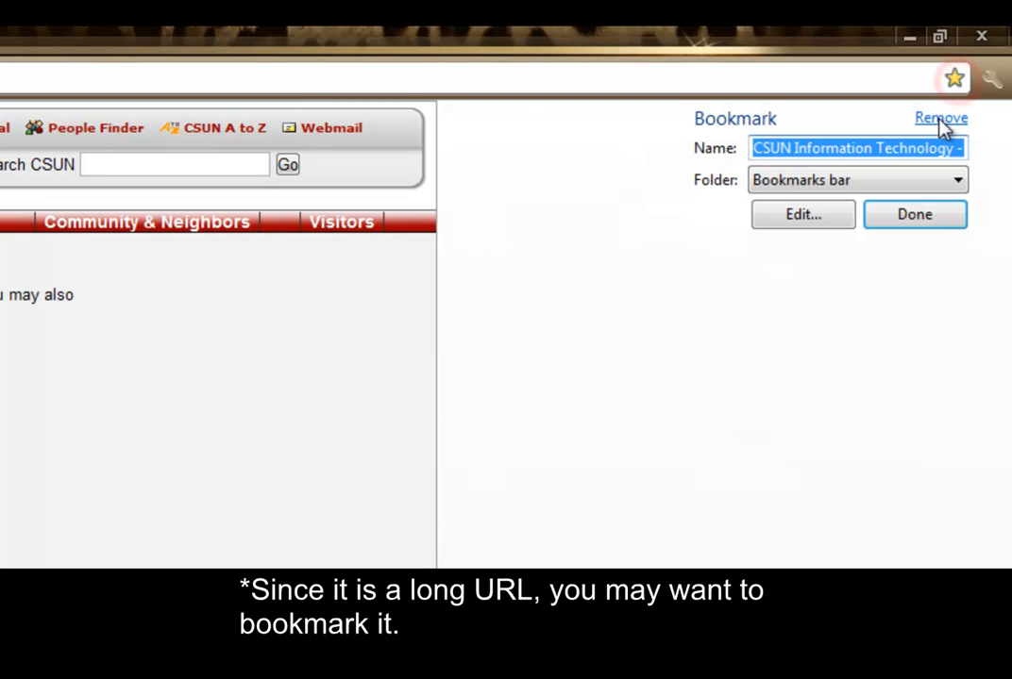
pyautogui.click(924, 221)
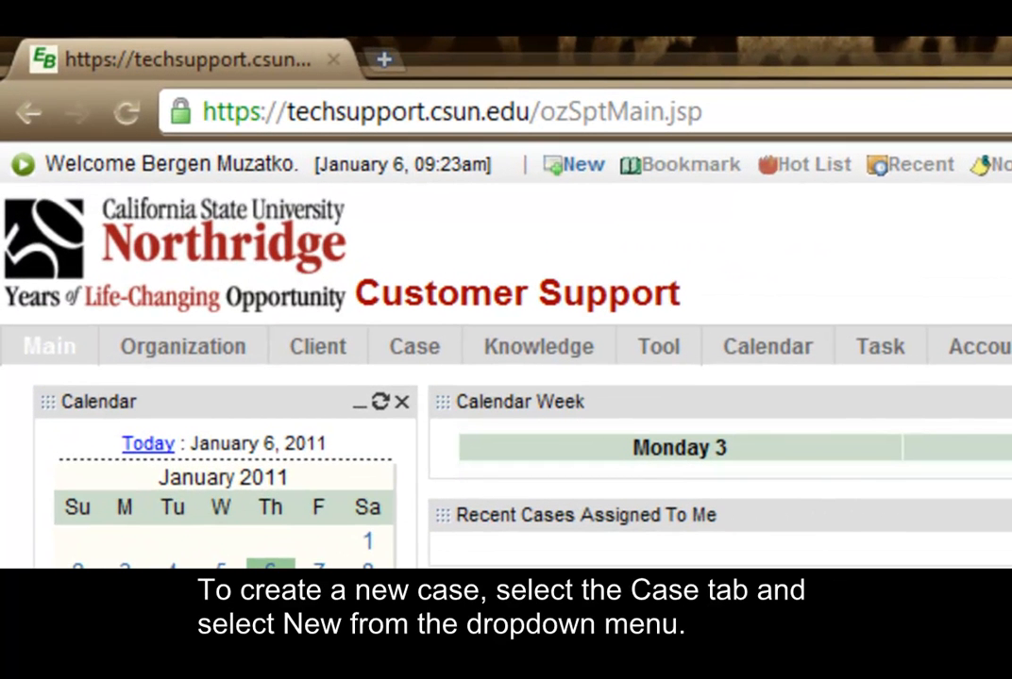
# Step: Choose New under the Case tab to start a new case
pyautogui.click(415, 350)
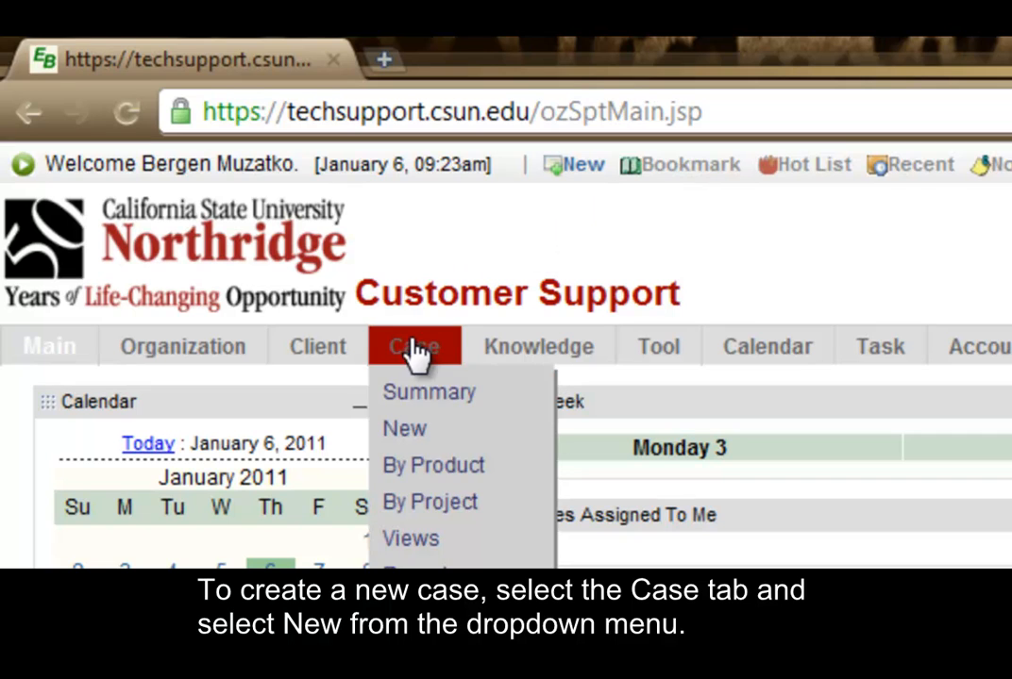
pyautogui.click(405, 429)
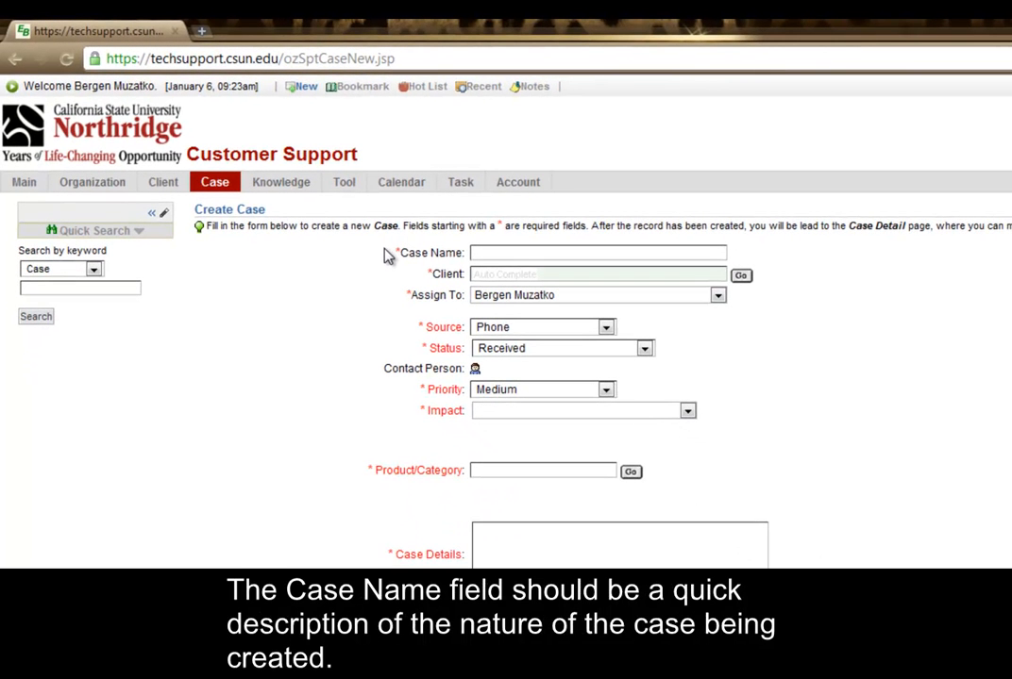
# Step: Enter the case name 'Create an Outlook distribution list for training' and clear the partial Client entry
pyautogui.click(477, 252)
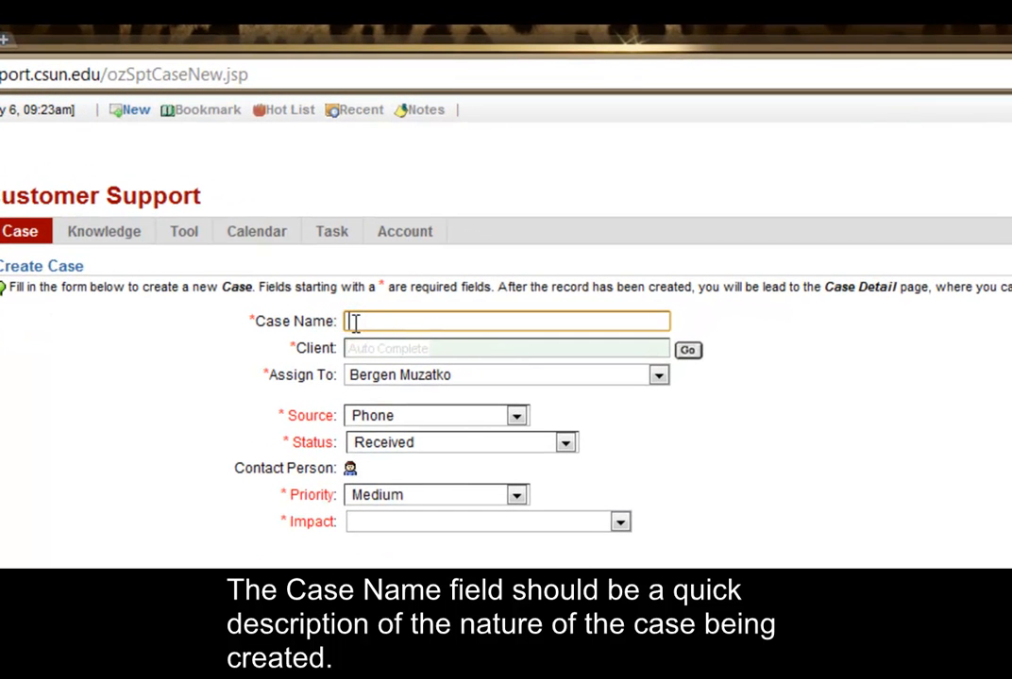
pyautogui.write('Create an Outlook distribution list for training')
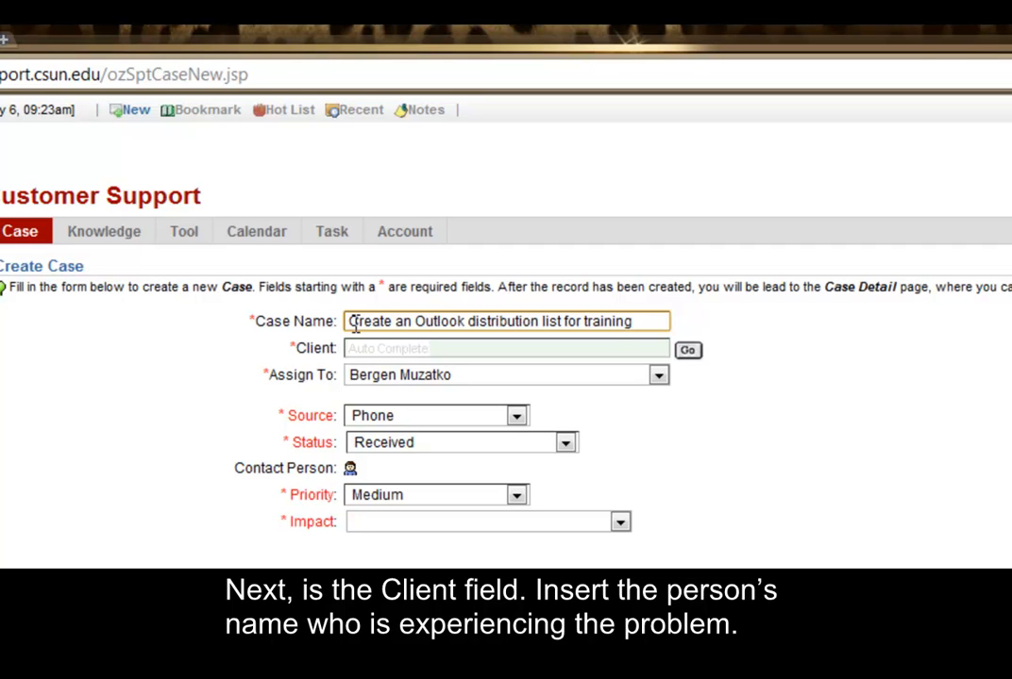
pyautogui.click(356, 348)
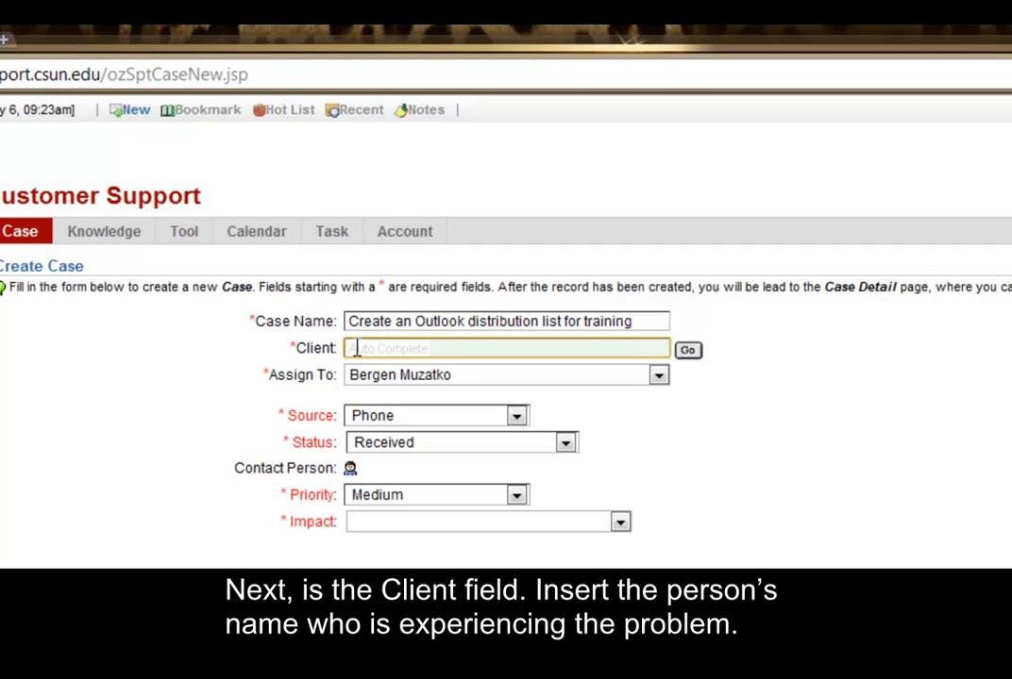
pyautogui.write('Berg')
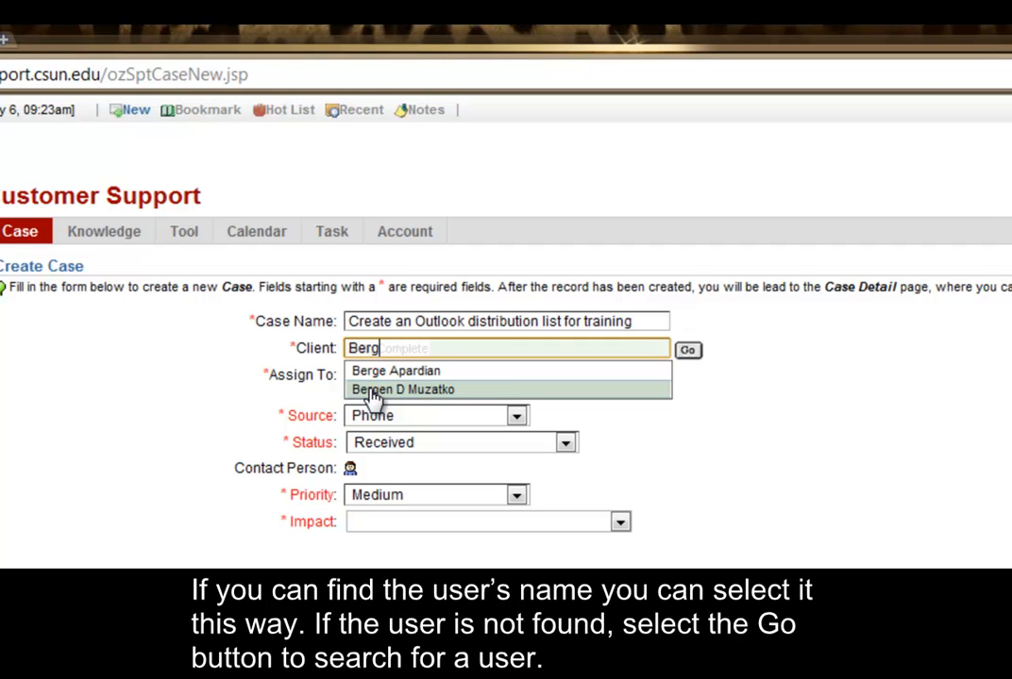
pyautogui.doubleClick(366, 348)
pyautogui.press('BackSpace')
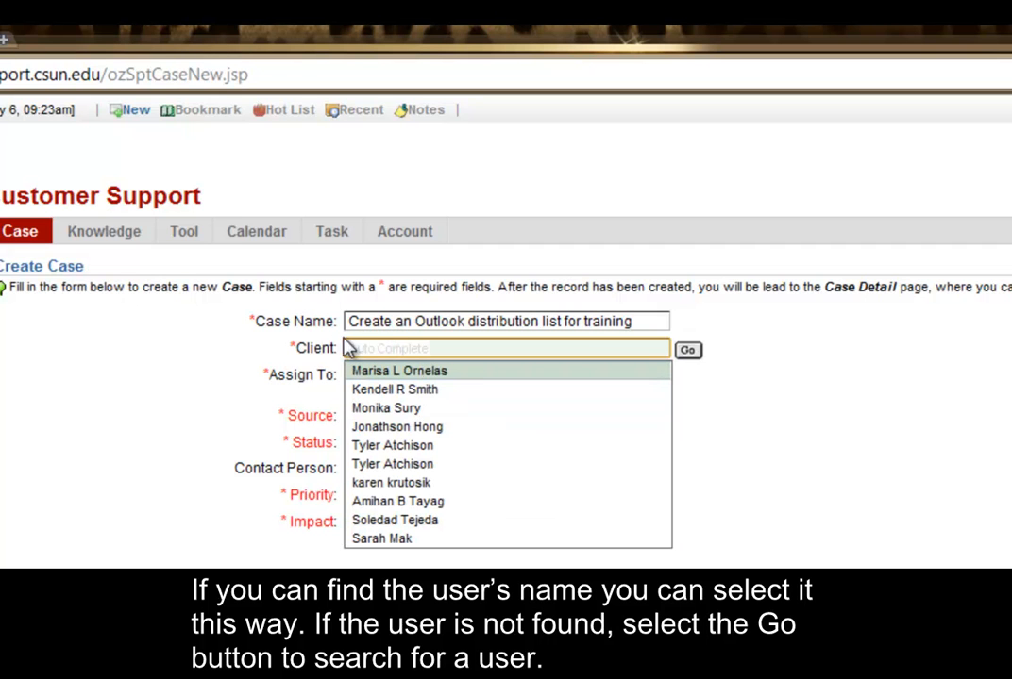
# Step: Search the client directory for the requester's surname and select the matching client
pyautogui.click(687, 350)
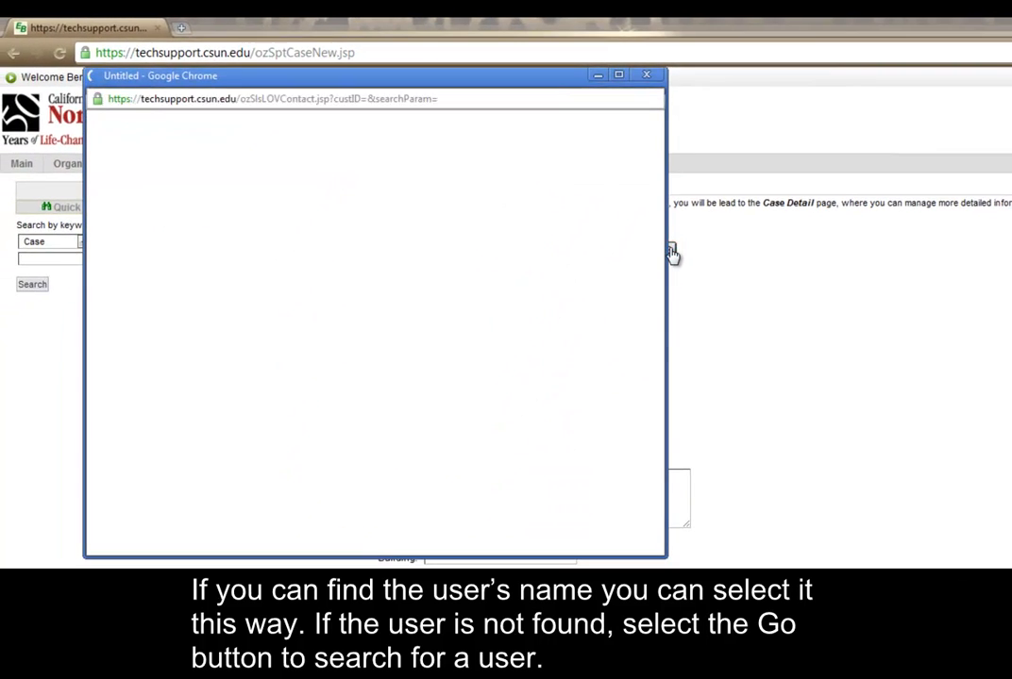
pyautogui.click(233, 148)
pyautogui.write('Bergen')
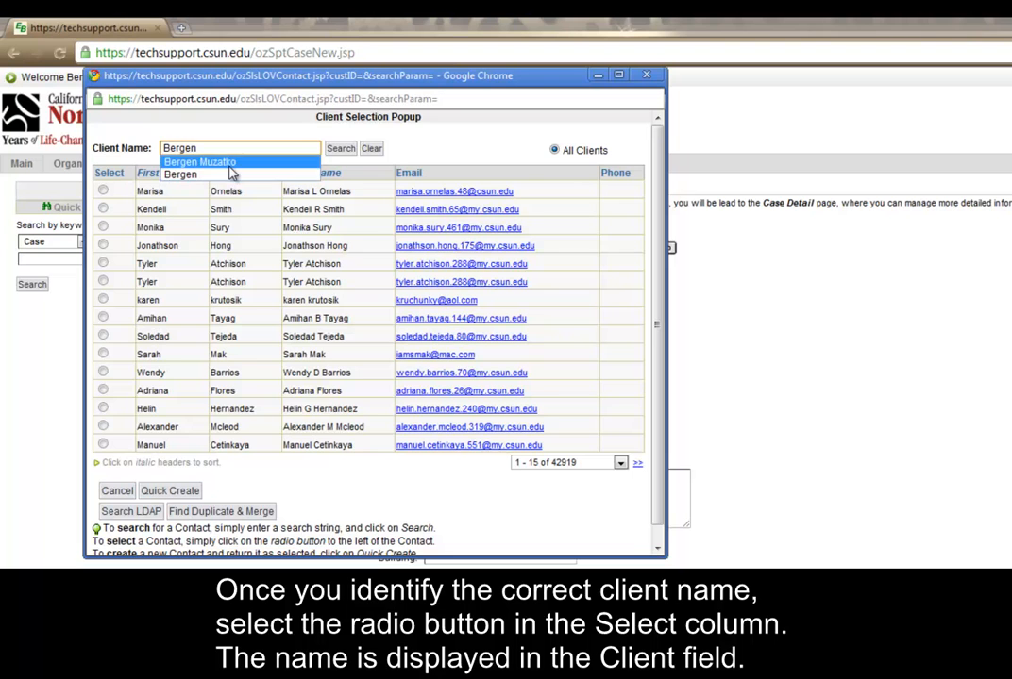
pyautogui.click(230, 164)
pyautogui.click(340, 135)
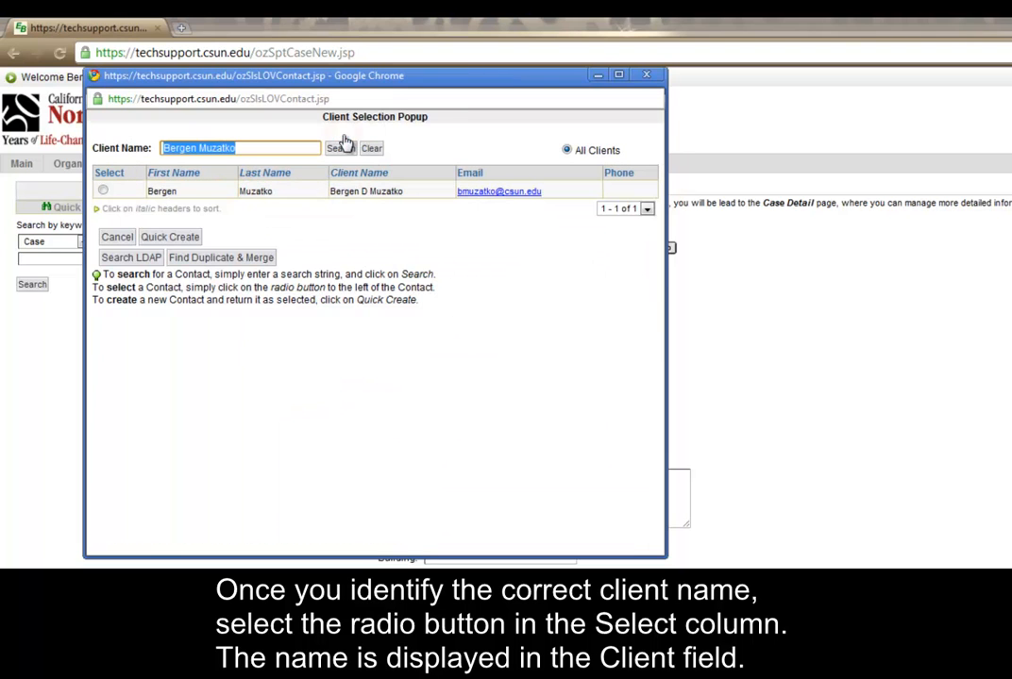
pyautogui.click(104, 192)
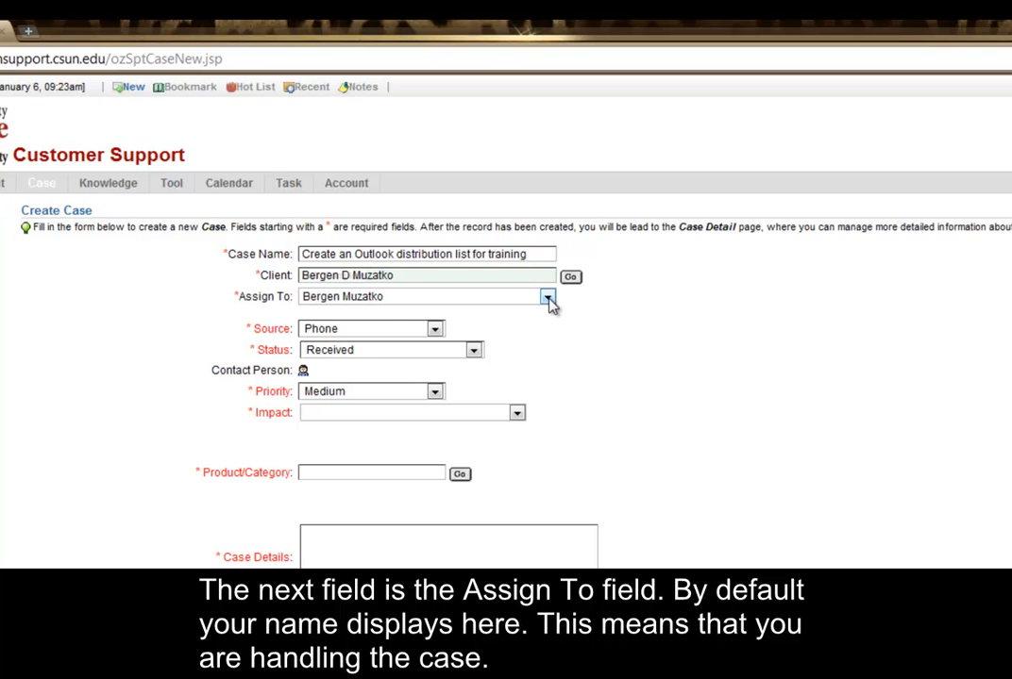
# Step: Choose a co-worker from the Assign To list for the case
pyautogui.click(547, 297)
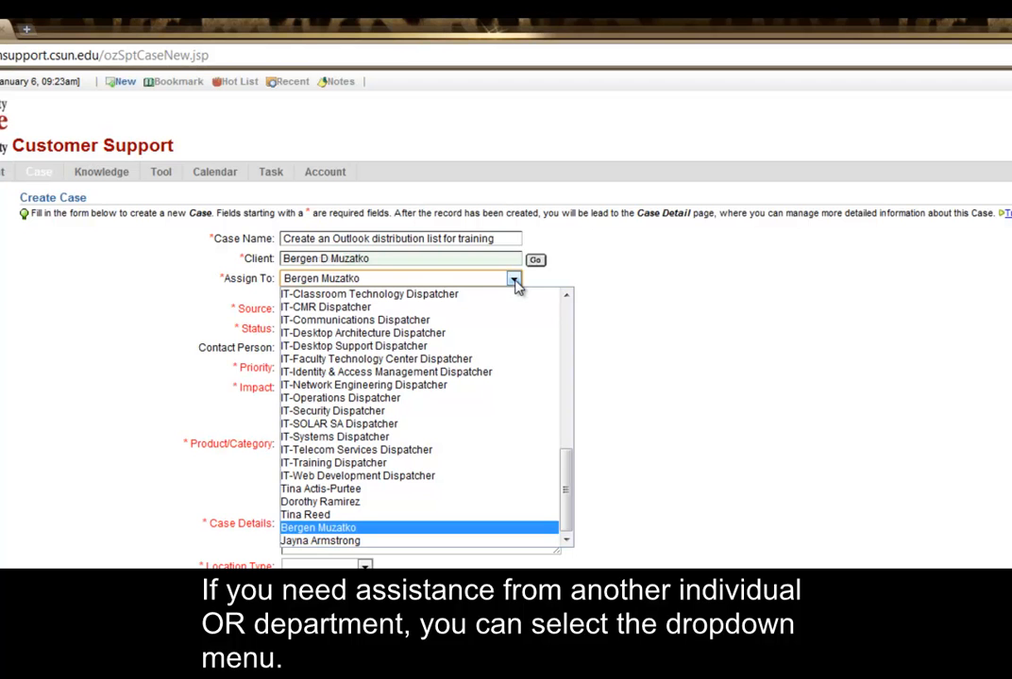
pyautogui.moveTo(568, 484)
pyautogui.mouseDown()
pyautogui.moveTo(578, 470)
pyautogui.moveTo(570, 504)
pyautogui.mouseUp()
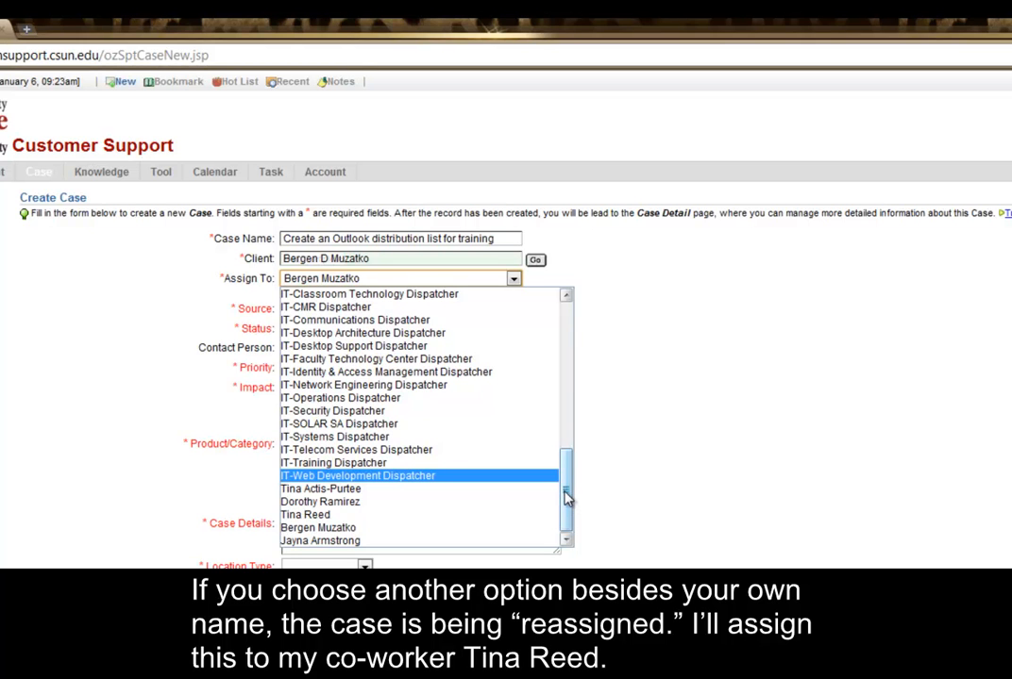
pyautogui.click(446, 520)
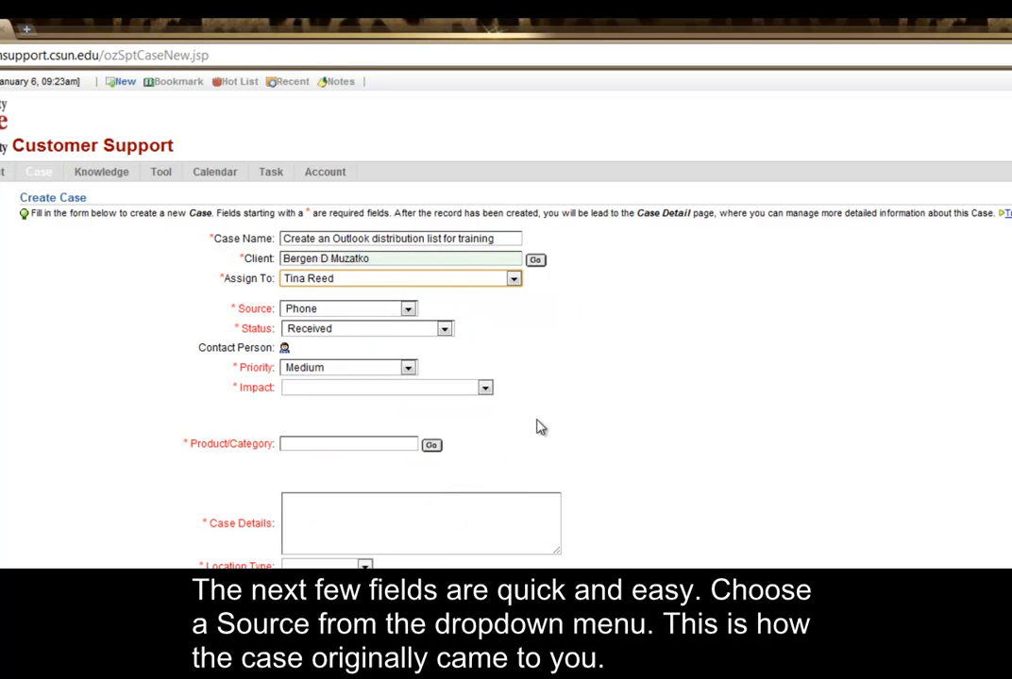
# Step: Set the case Source to E-Mail and Status to Assigned
pyautogui.click(409, 311)
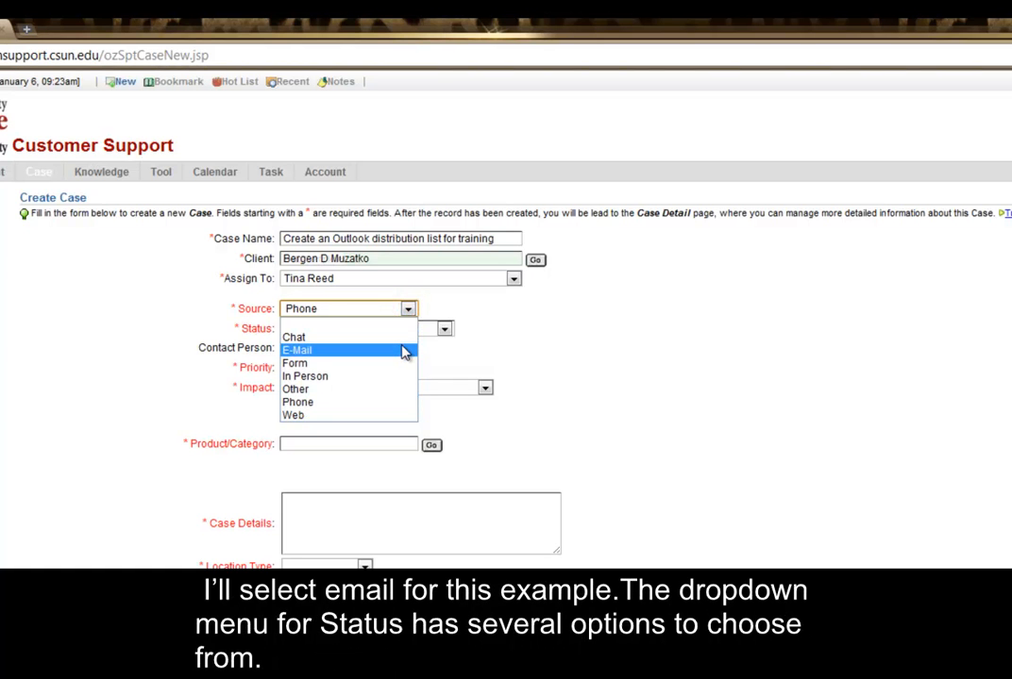
pyautogui.click(405, 351)
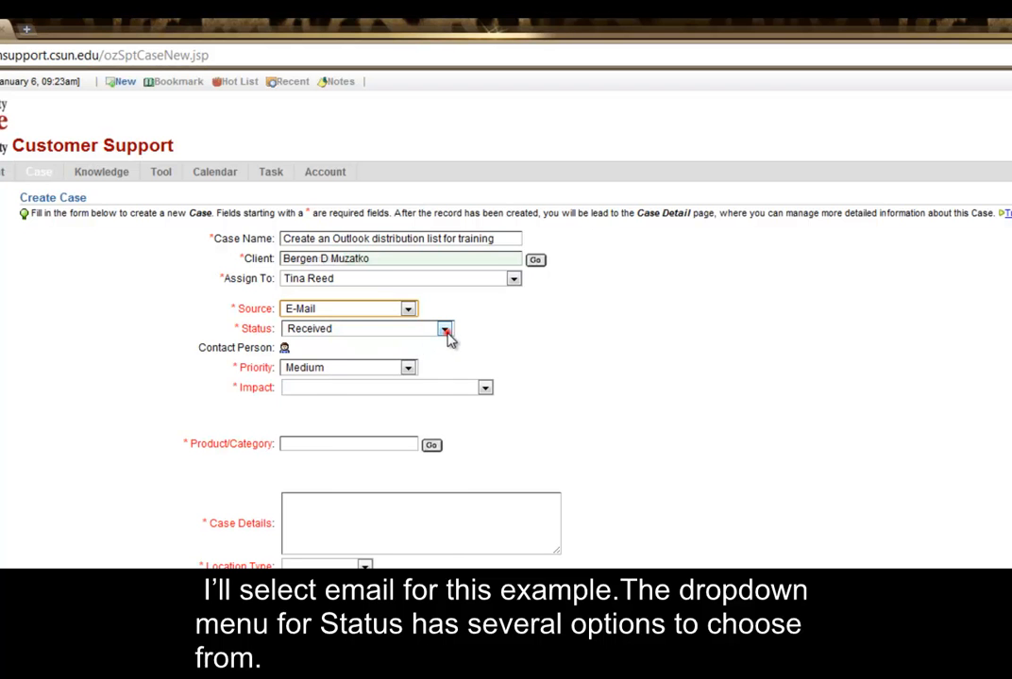
pyautogui.click(445, 330)
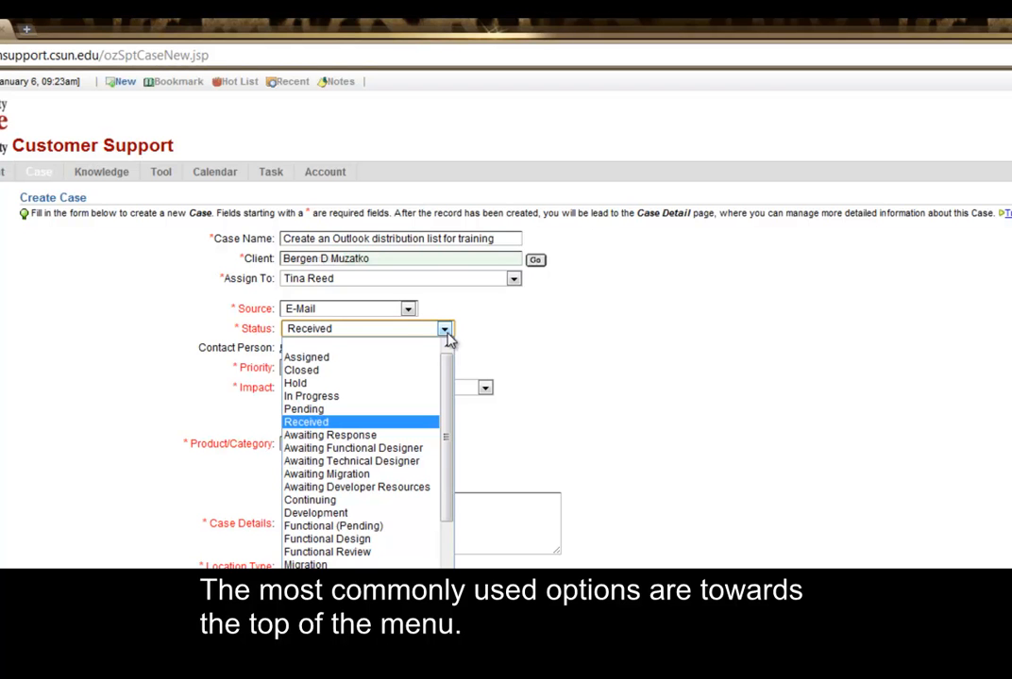
pyautogui.click(429, 357)
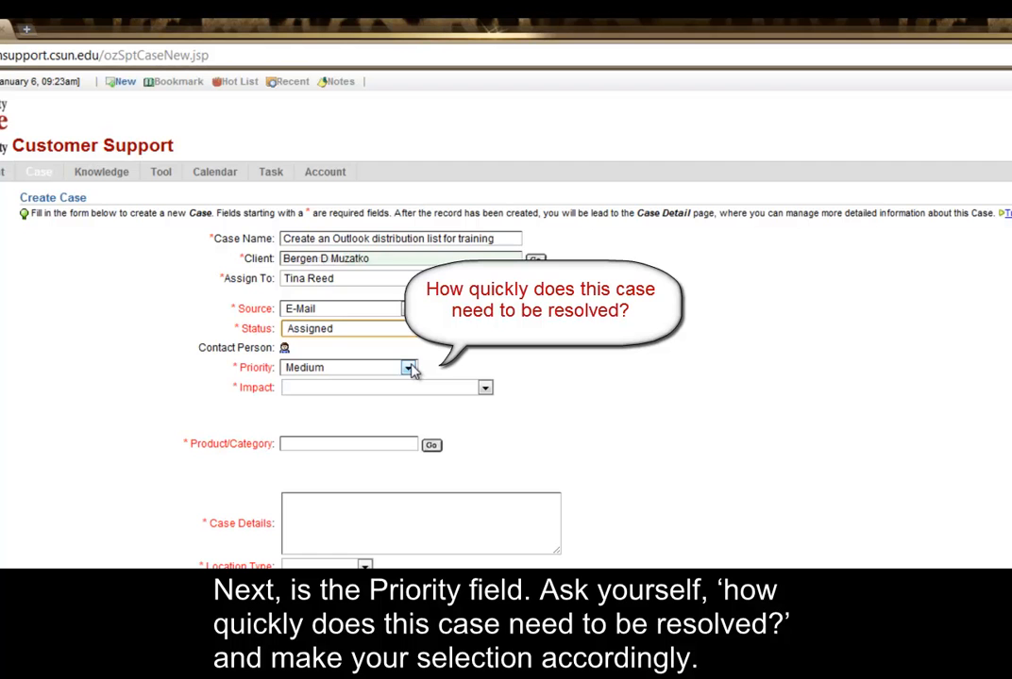
# Step: Set Priority to Low and Impact to 'Low - Minor issue'
pyautogui.click(407, 368)
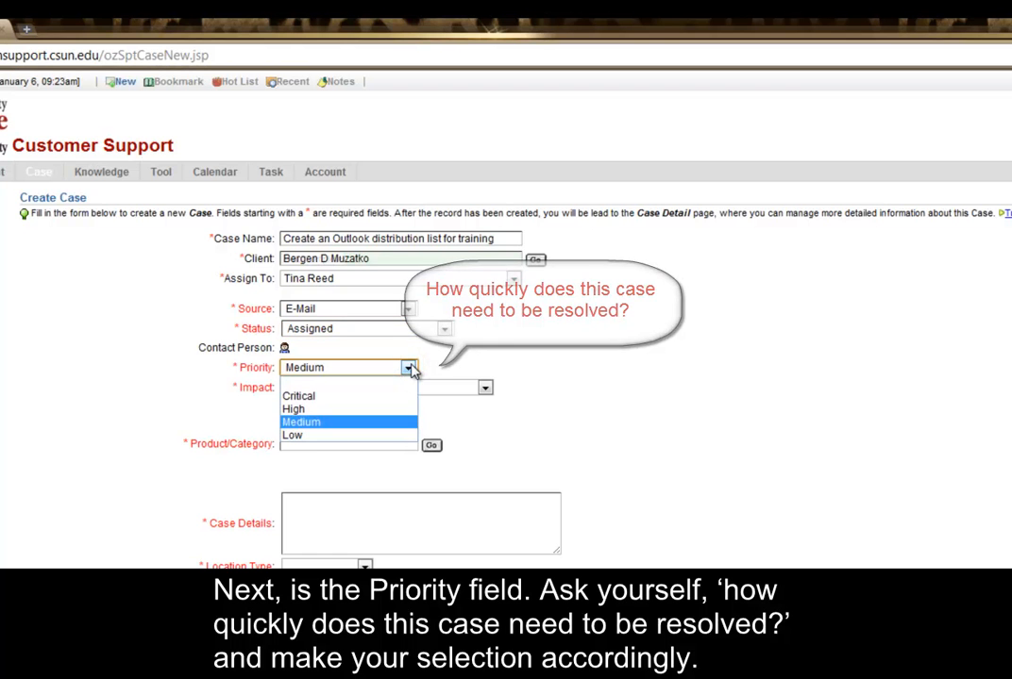
pyautogui.click(381, 437)
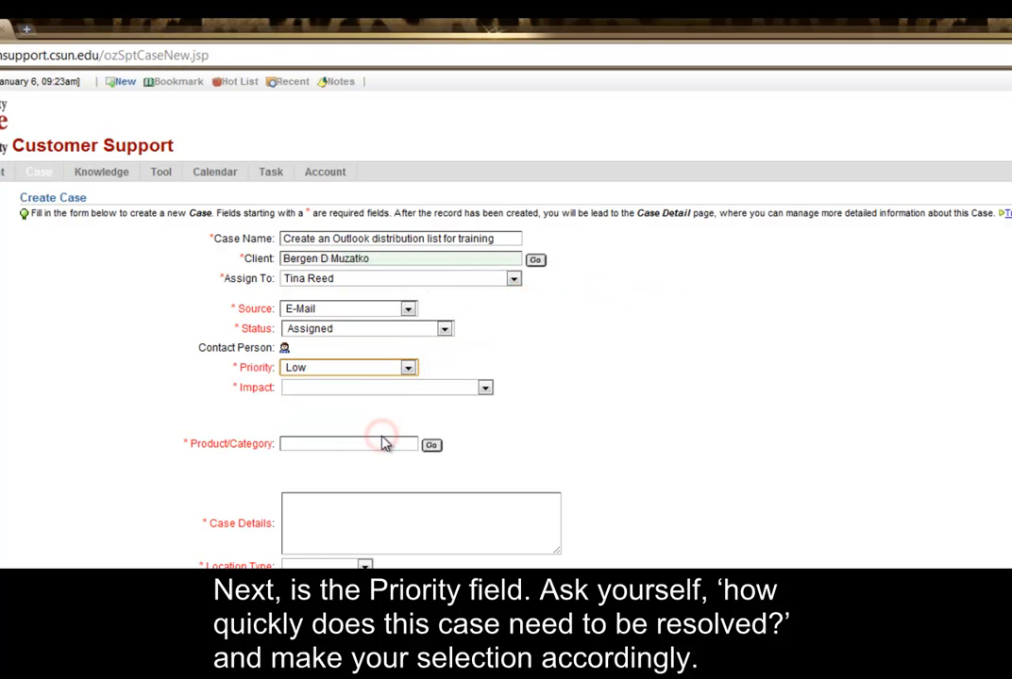
pyautogui.click(484, 390)
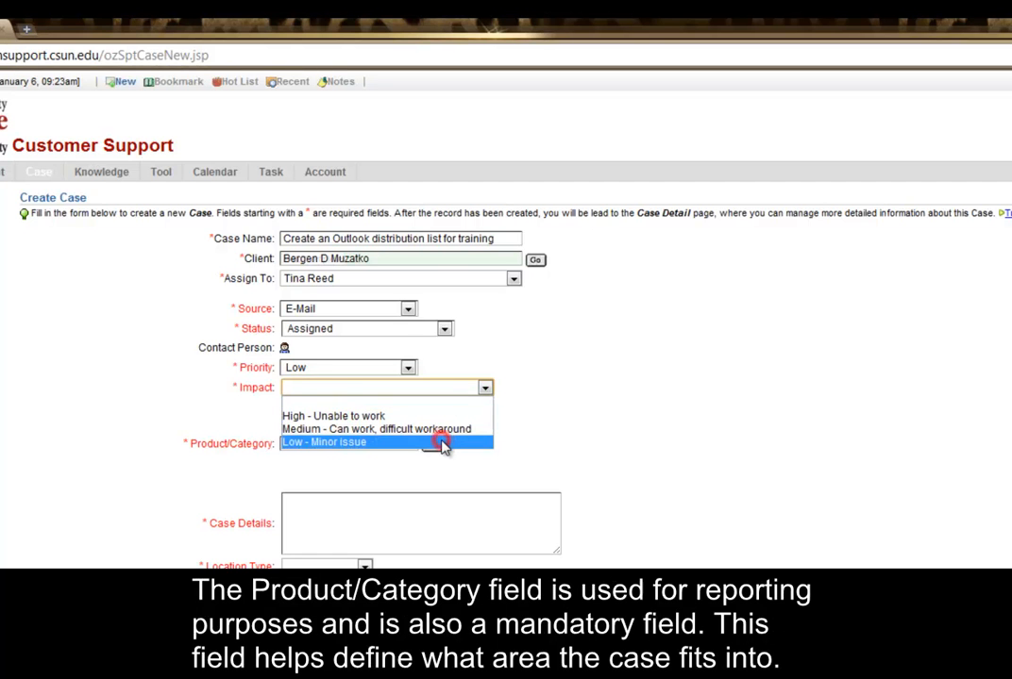
pyautogui.click(444, 443)
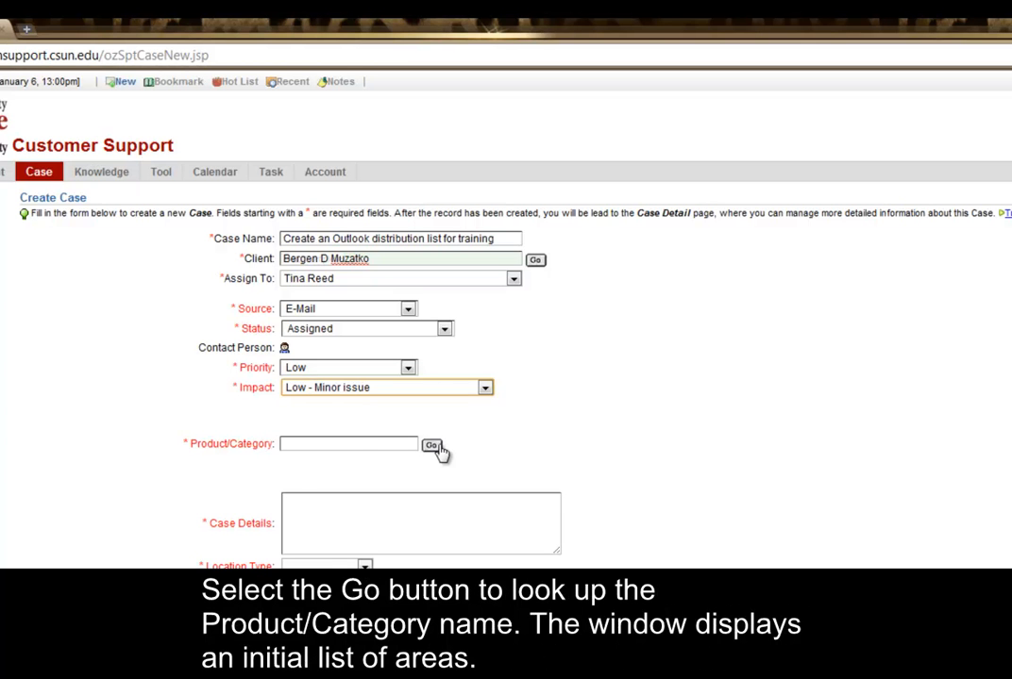
# Step: Pick Email from the Product/Category lookup list
pyautogui.click(432, 448)
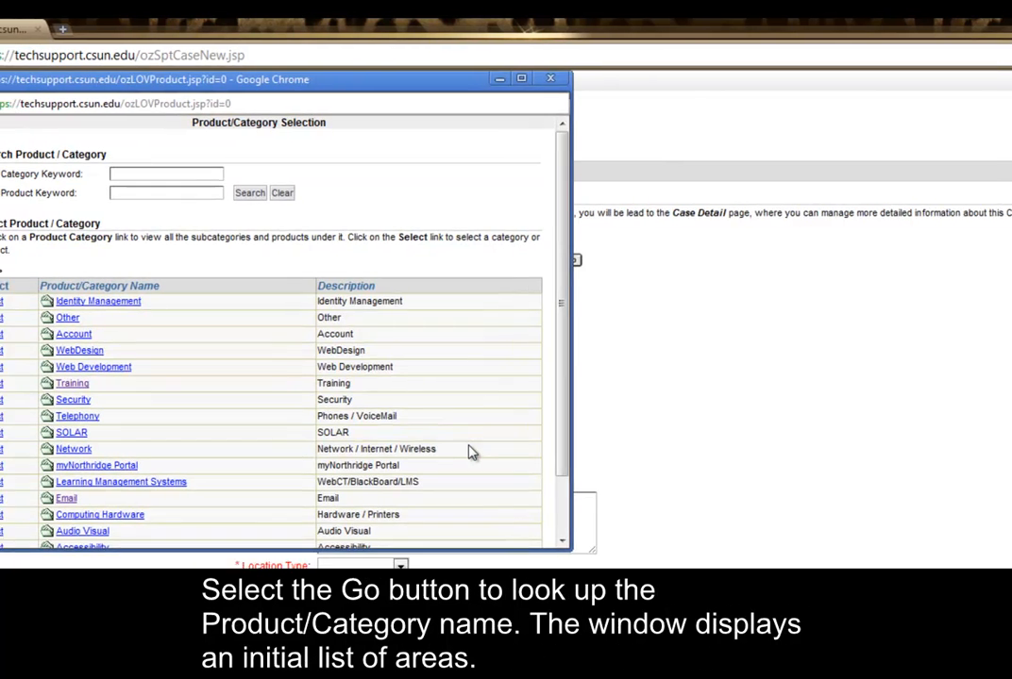
pyautogui.scroll(-1, 595, 434)
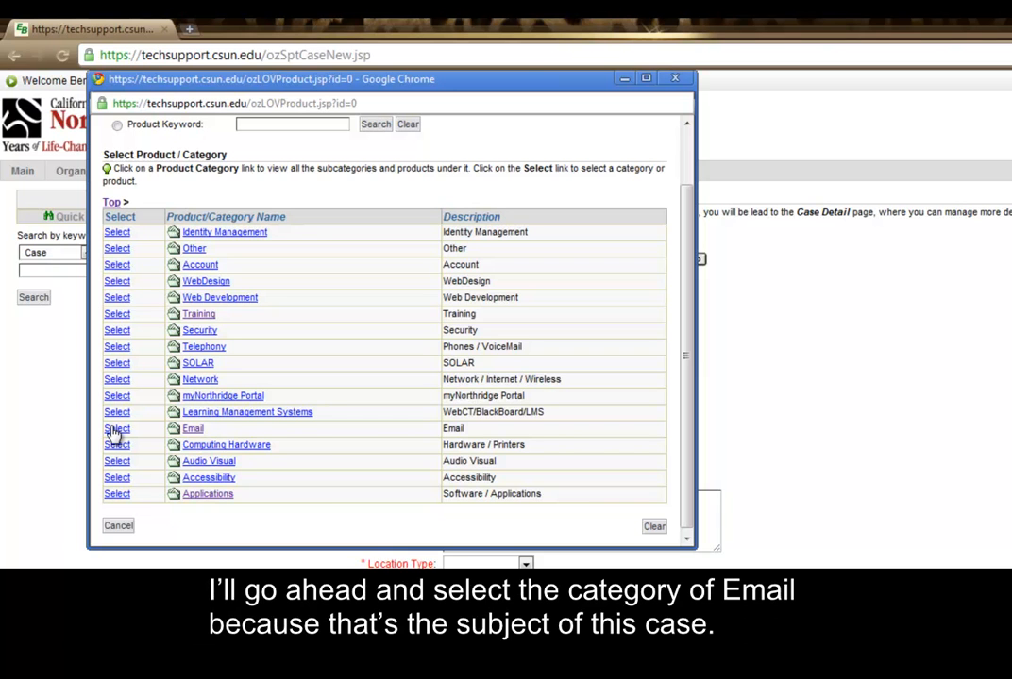
pyautogui.click(117, 430)
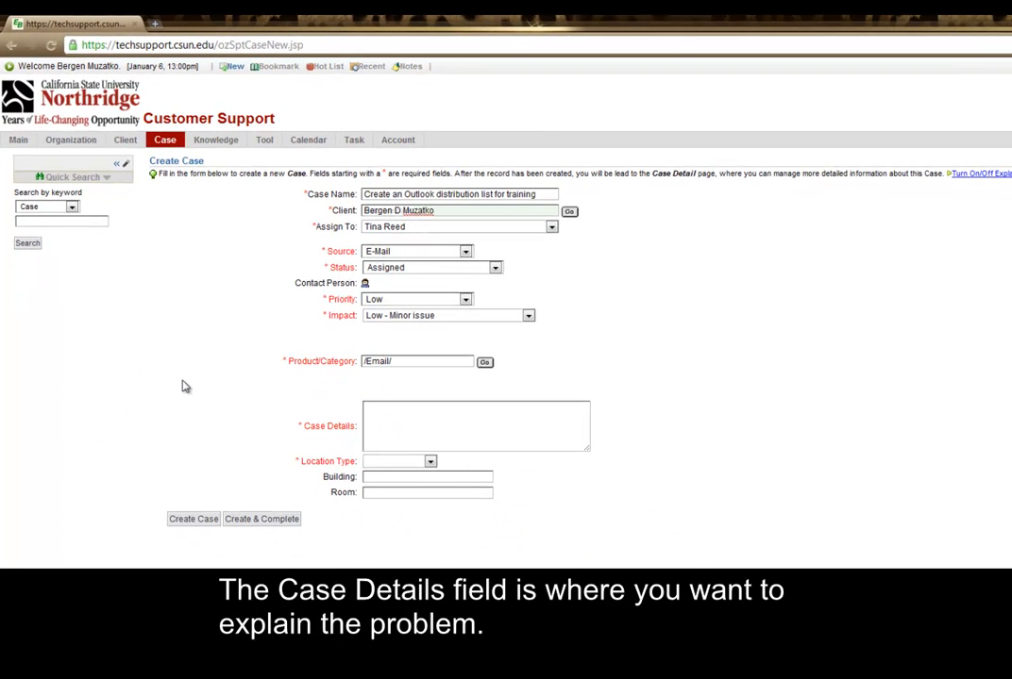
# Step: Enter 'Outlook 2007. Distribution list creation.' as the case details
pyautogui.click(403, 413)
pyautogui.write('Outlook')
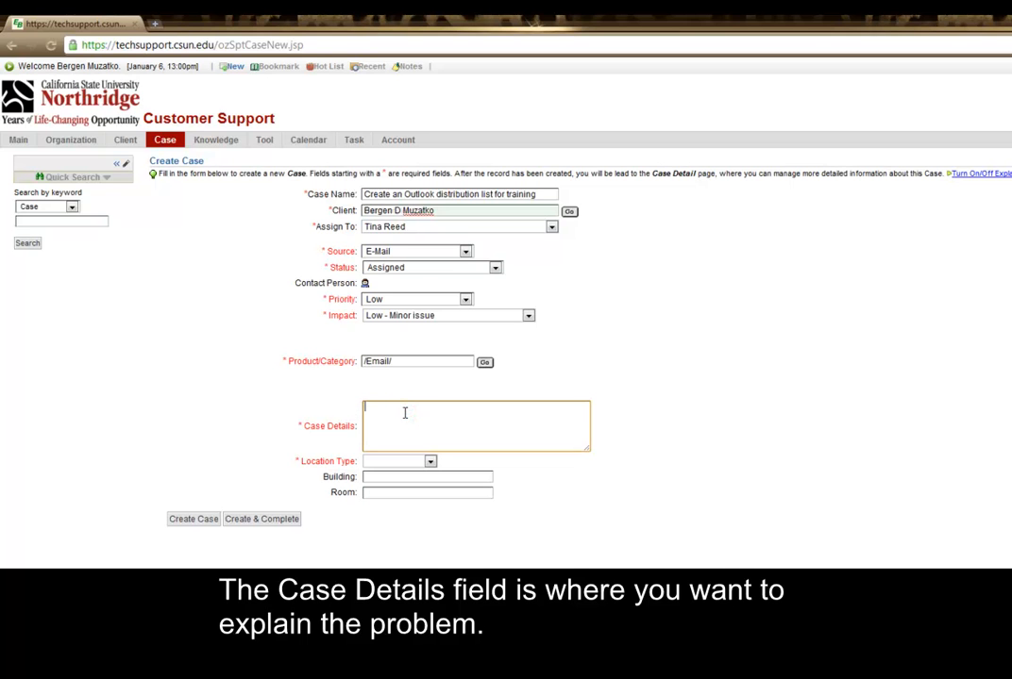
pyautogui.write(' 2007')
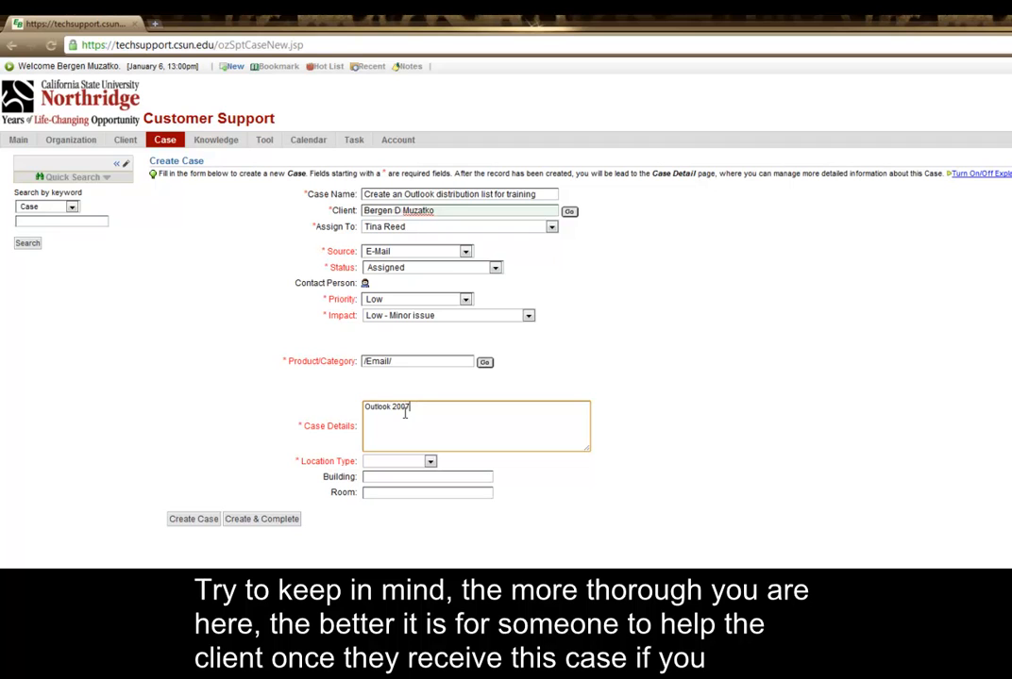
pyautogui.write('. D')
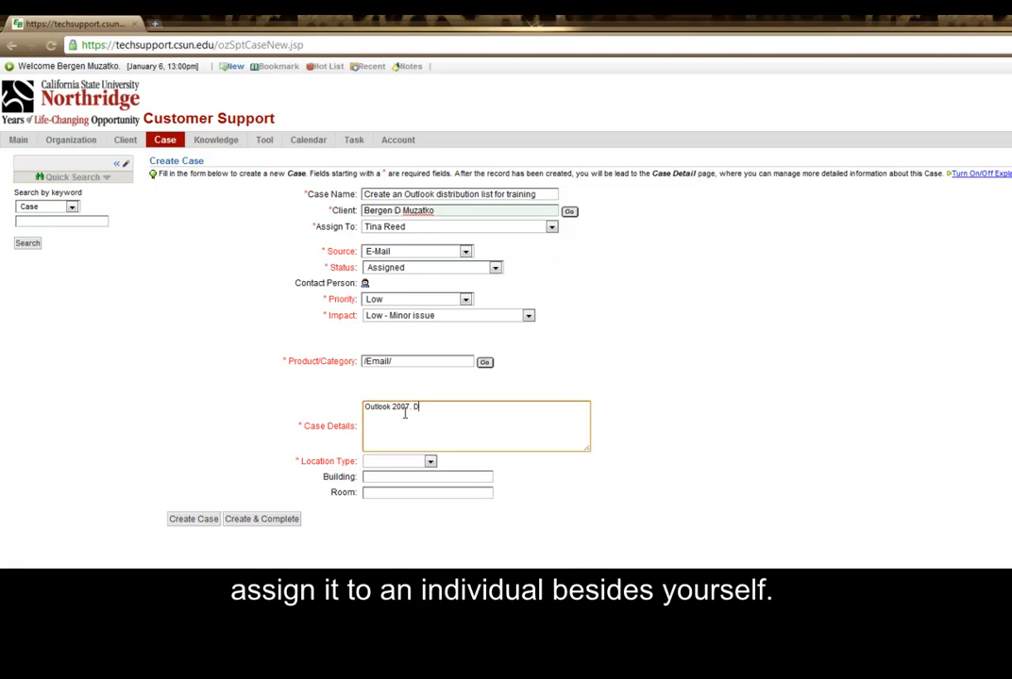
pyautogui.write('istribution list creation.')
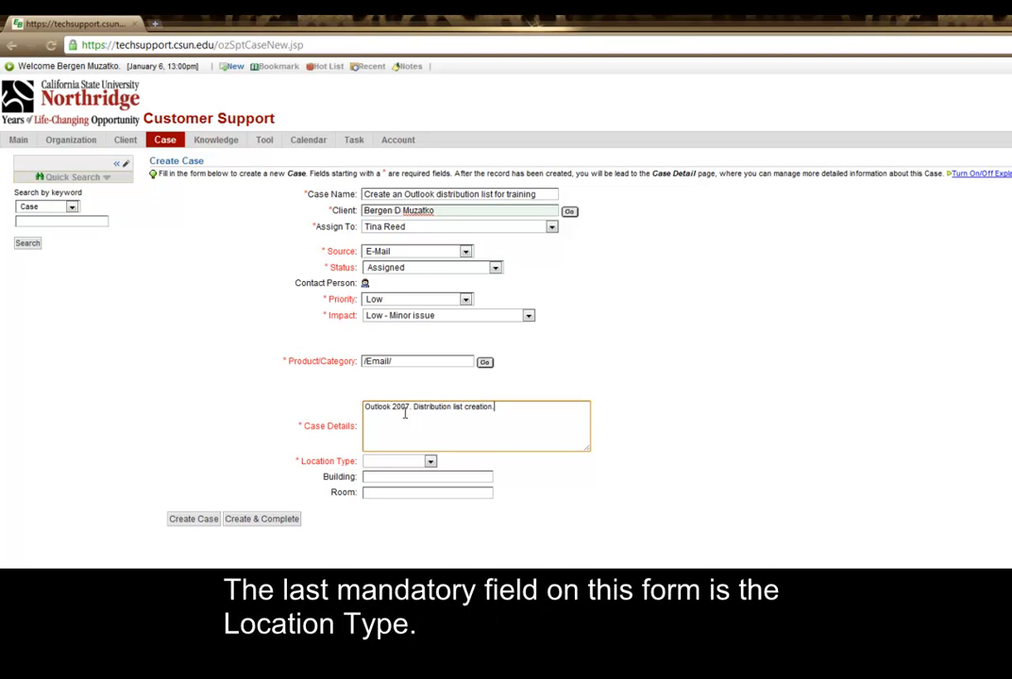
pyautogui.click(430, 461)
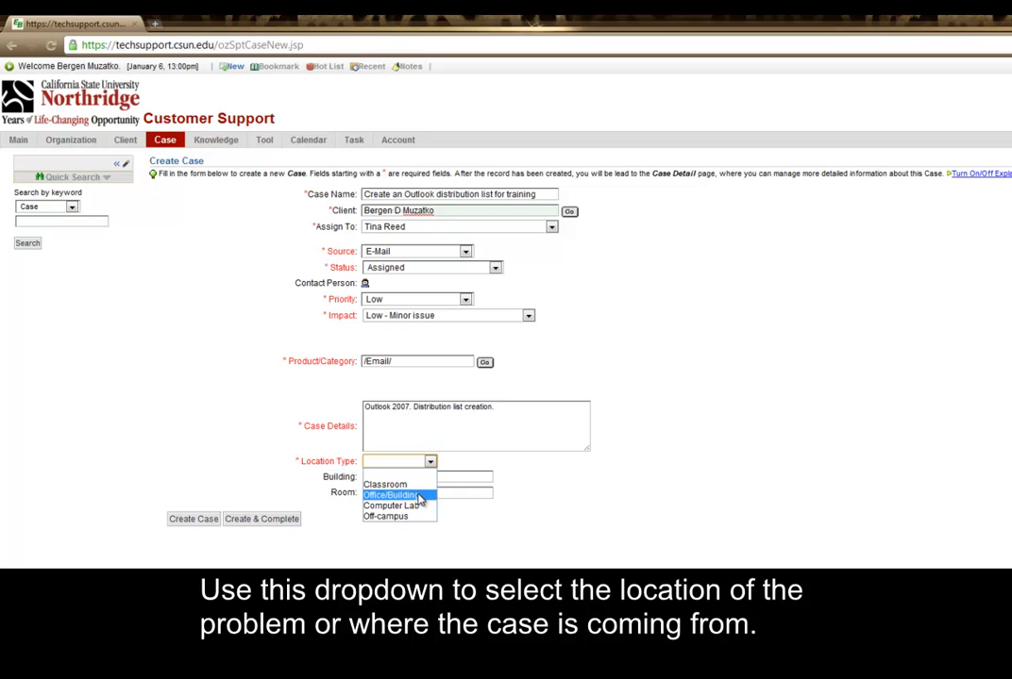
# Step: Set Location Type to Office/Building with building OV and room 18
pyautogui.click(415, 495)
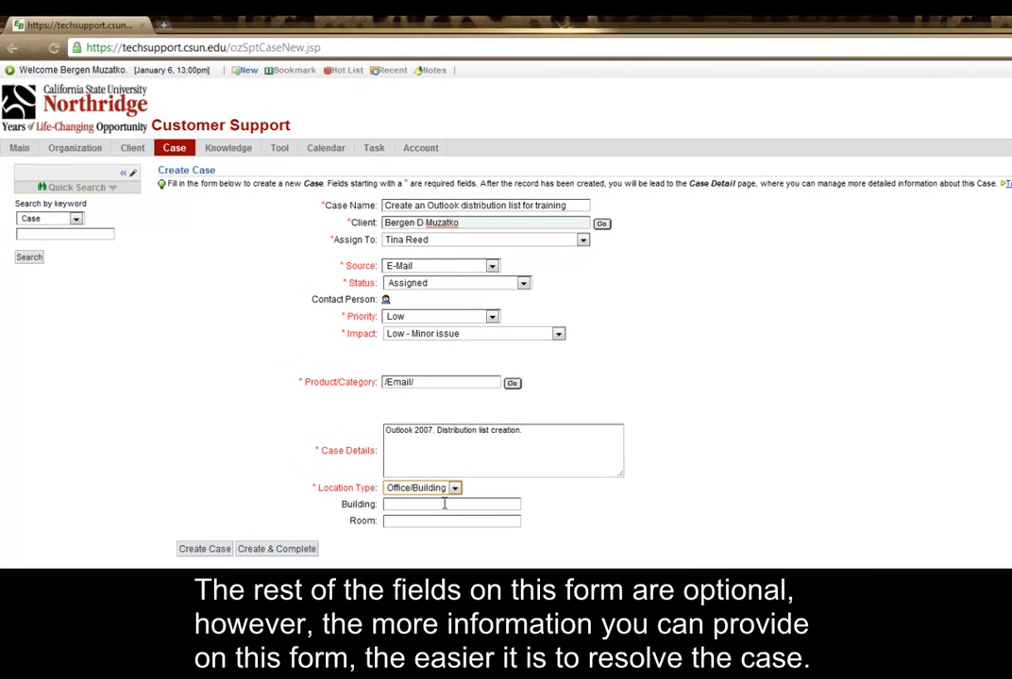
pyautogui.click(445, 504)
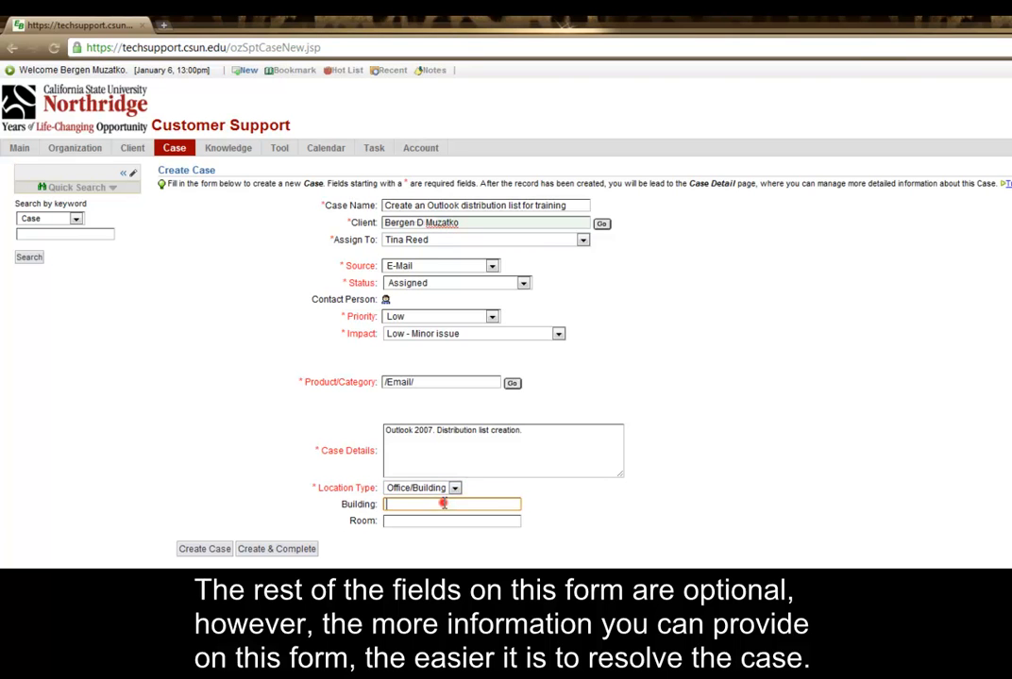
pyautogui.write('OV')
pyautogui.click(435, 522)
pyautogui.write('18')
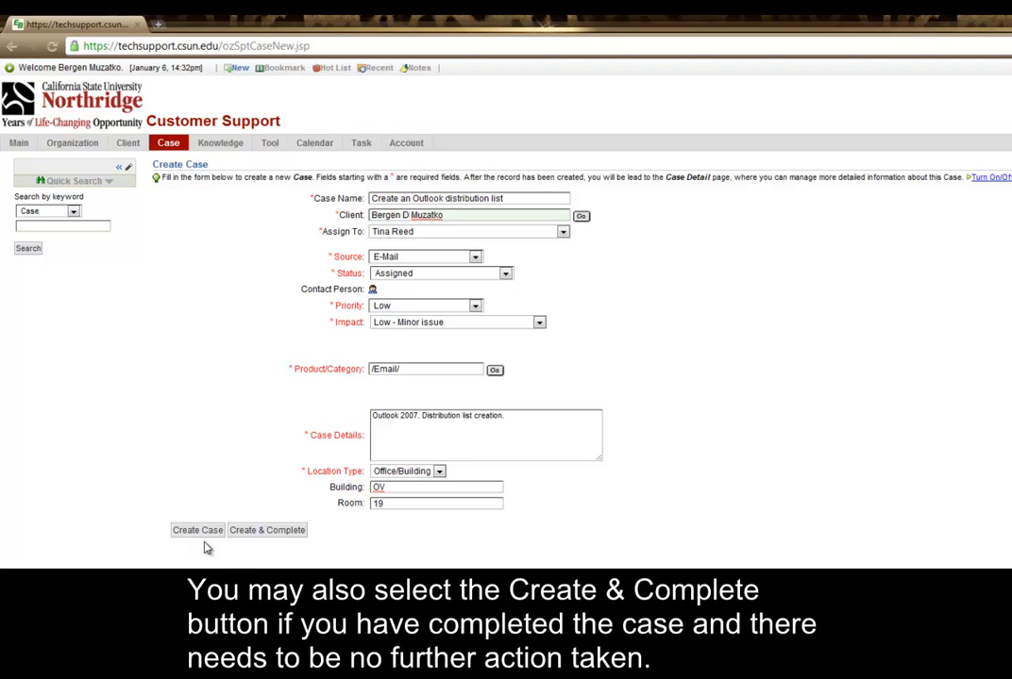
pyautogui.click(197, 530)
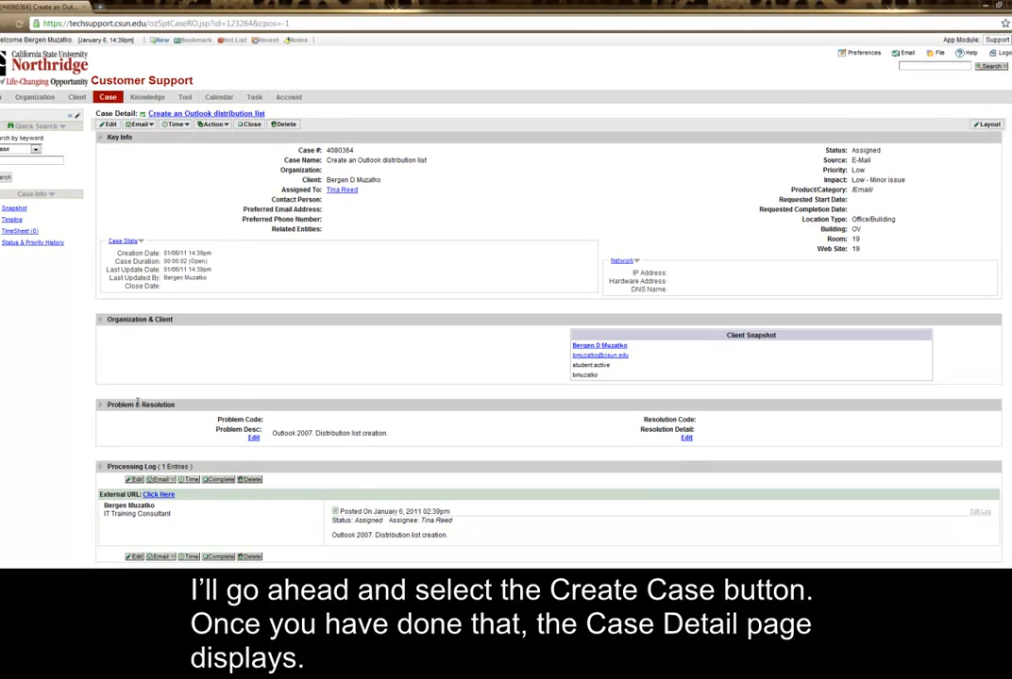
pyautogui.scroll(-2, 137, 401)
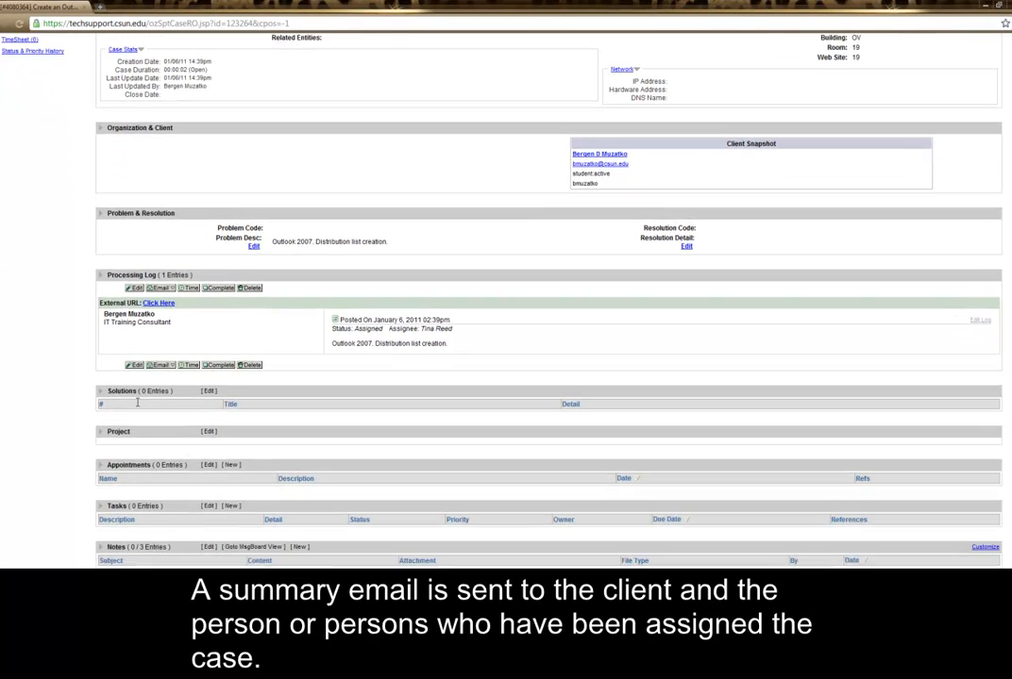
pyautogui.scroll(2, 136, 403)
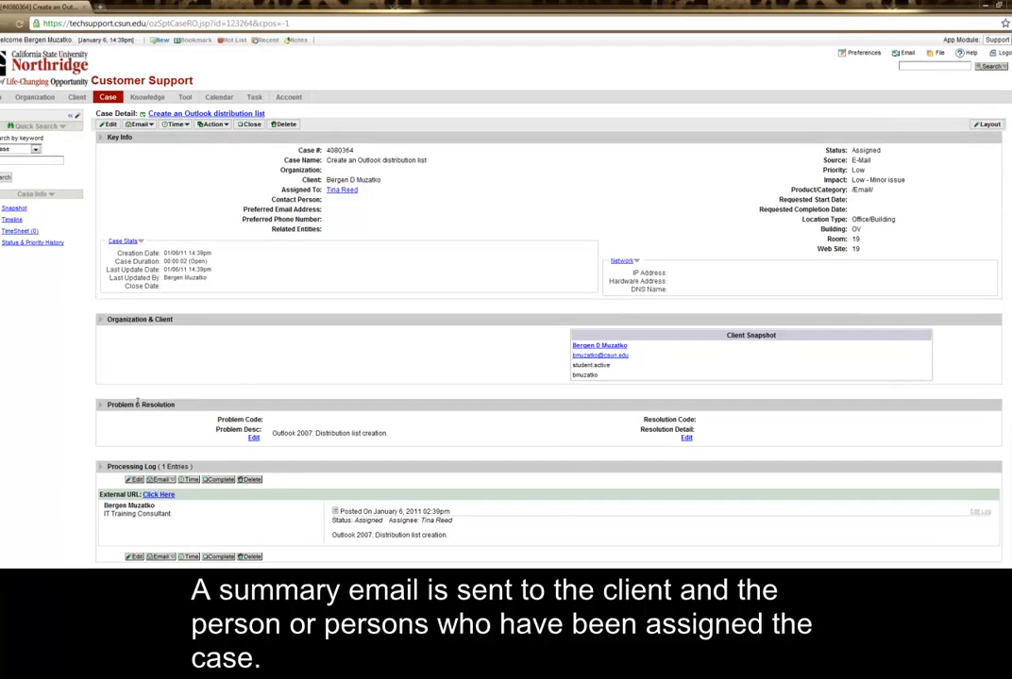